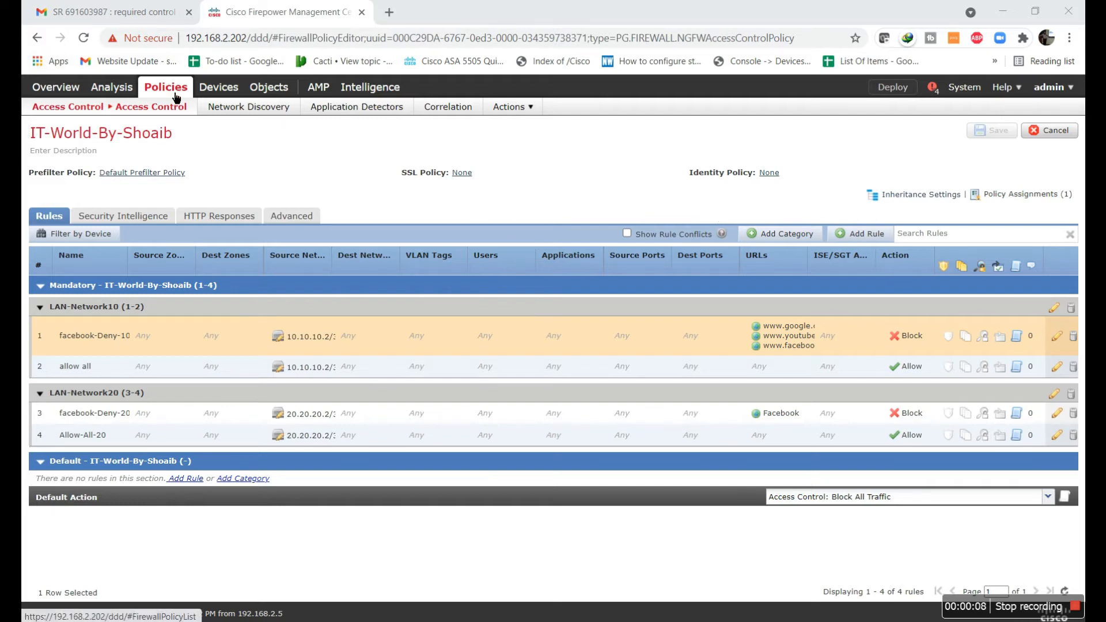
- Delete the existing FILE-Policy from the Malware & File policies
mouse_move(111, 115)
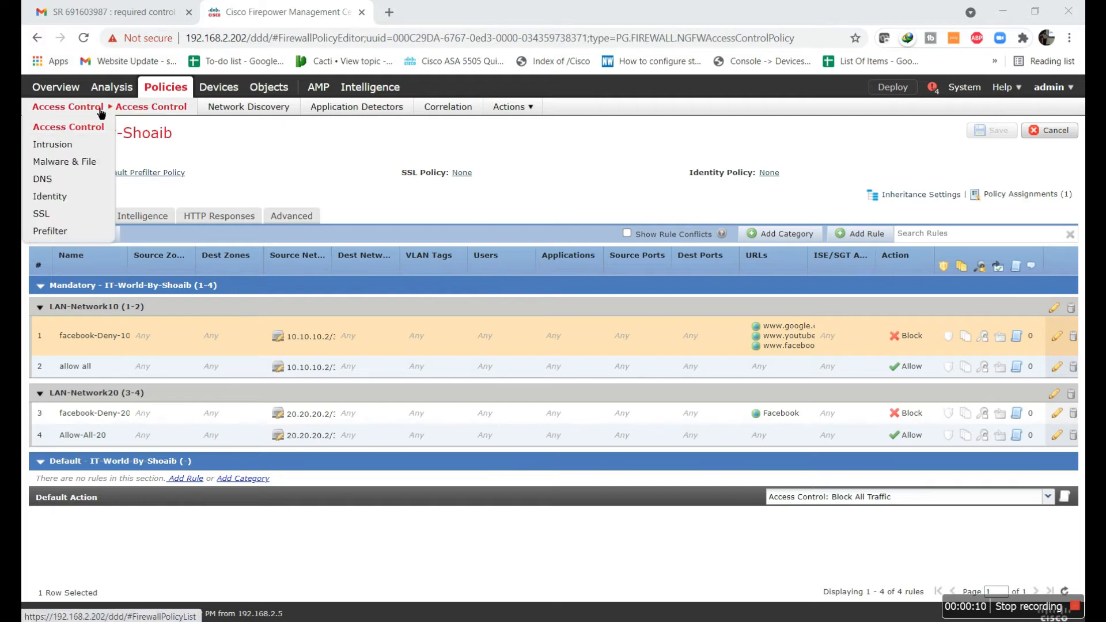
left_click(84, 171)
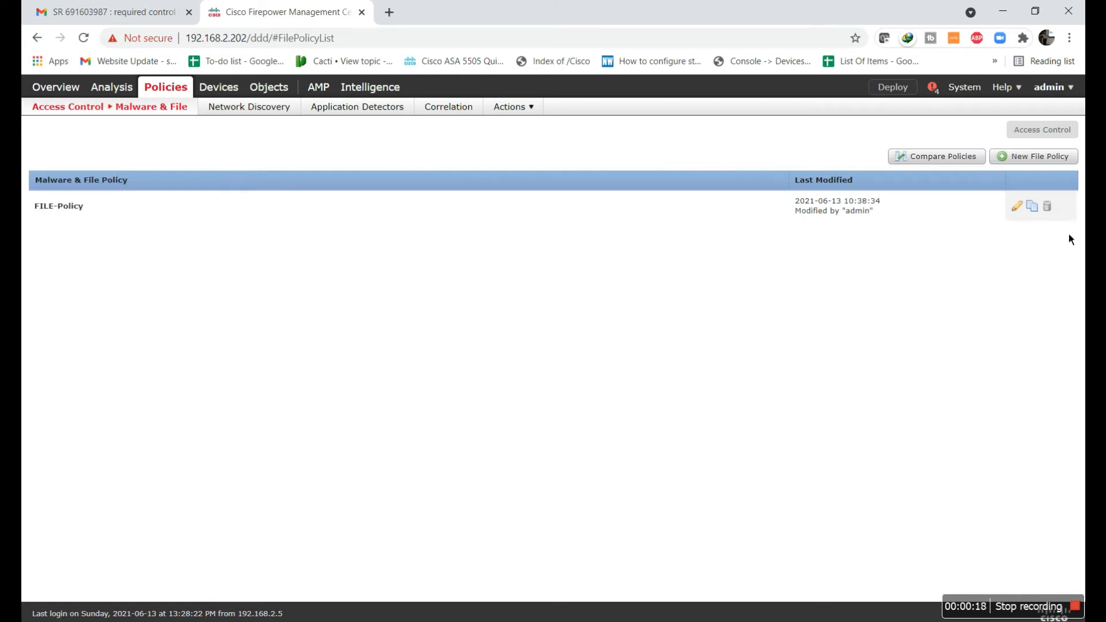
left_click(1047, 206)
left_click(567, 377)
left_click(609, 377)
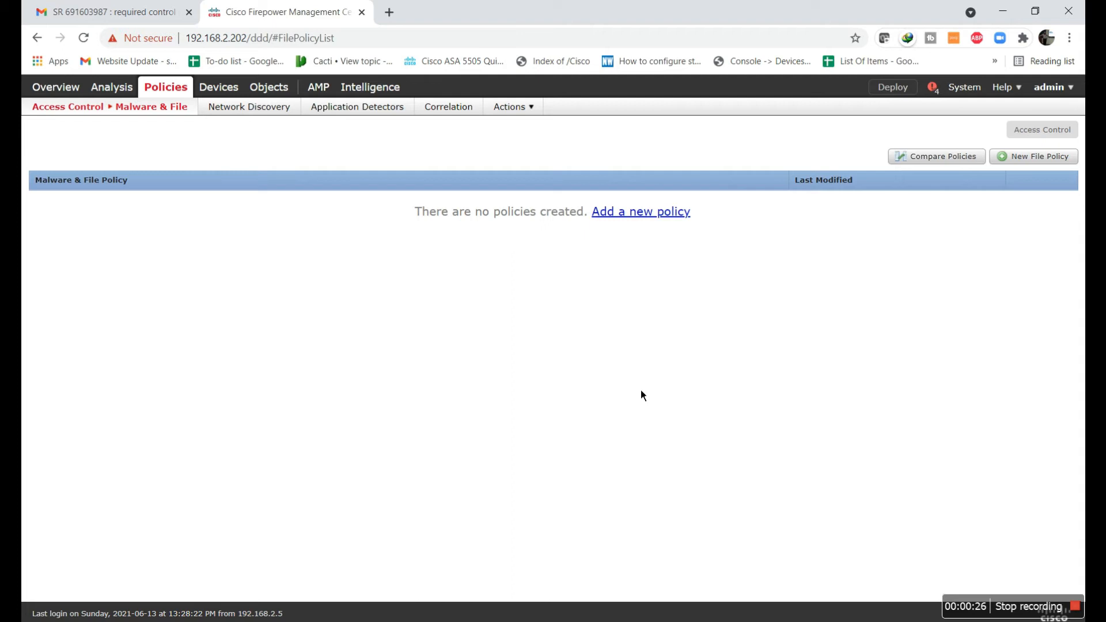
- Create a new file policy named FILE-Policy
left_click(1044, 160)
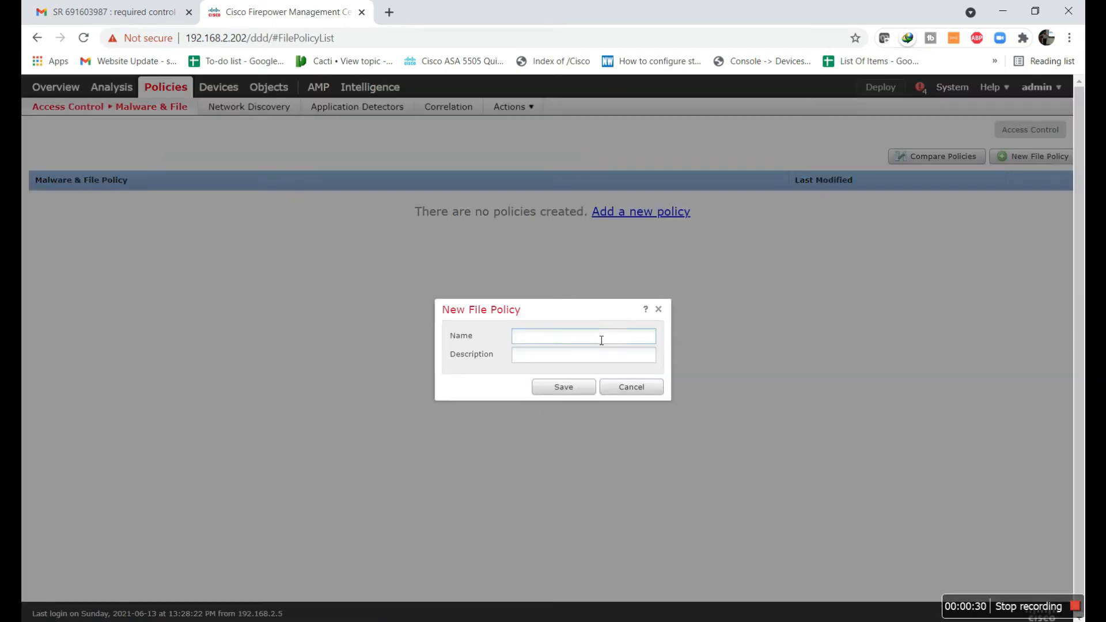
type("FILE-Policy")
left_click(579, 393)
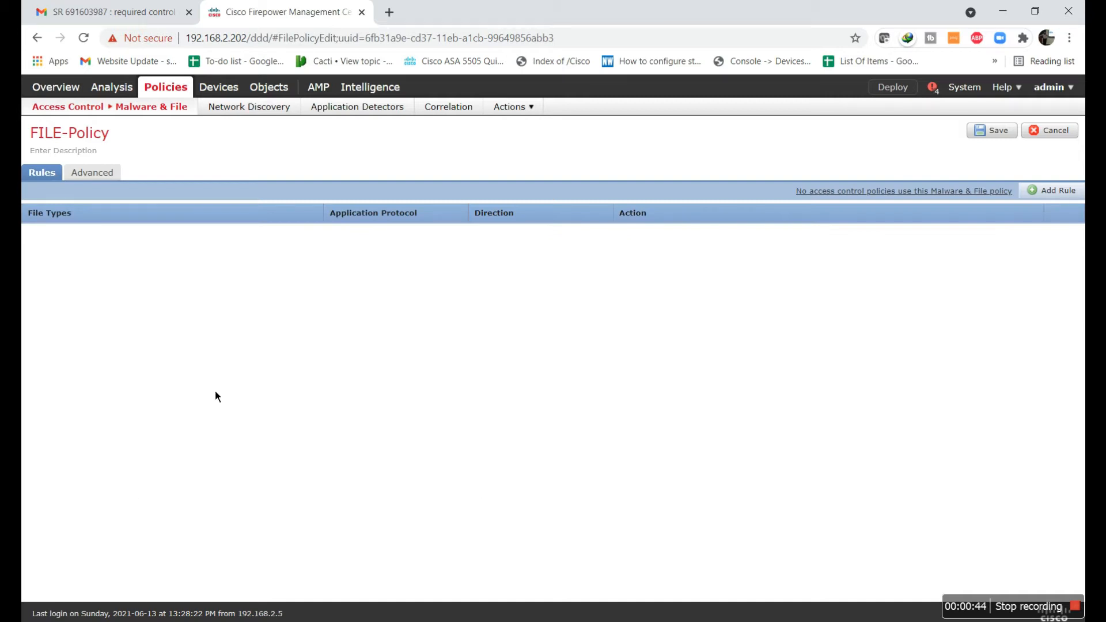
- Start a new file rule and examine the Application Protocol, Direction of Transfer and Action options
left_click(1054, 190)
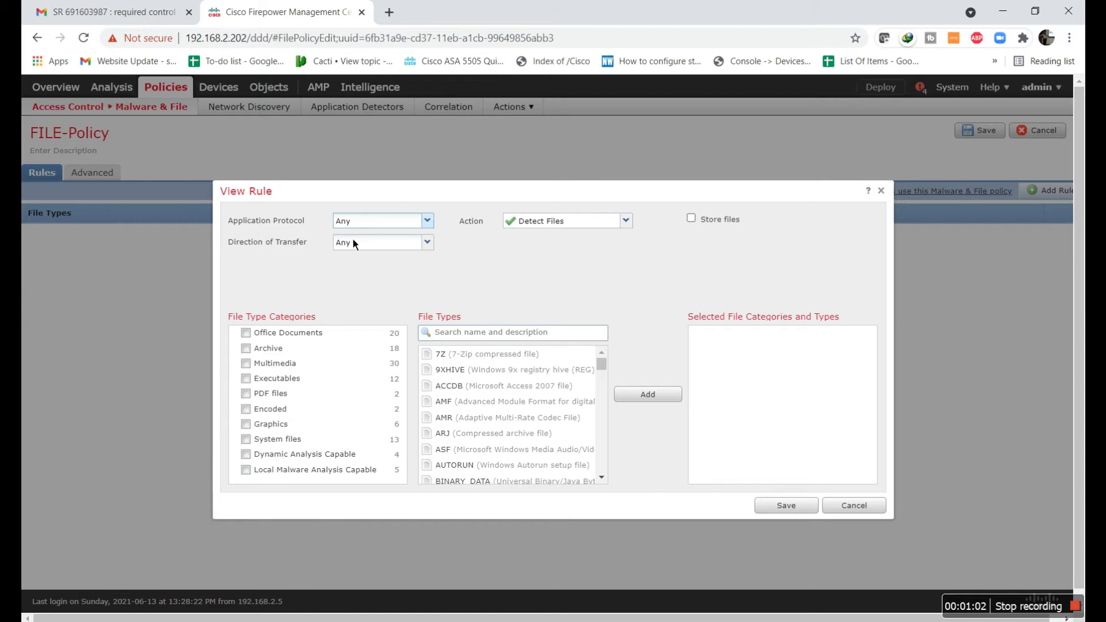
left_click(363, 222)
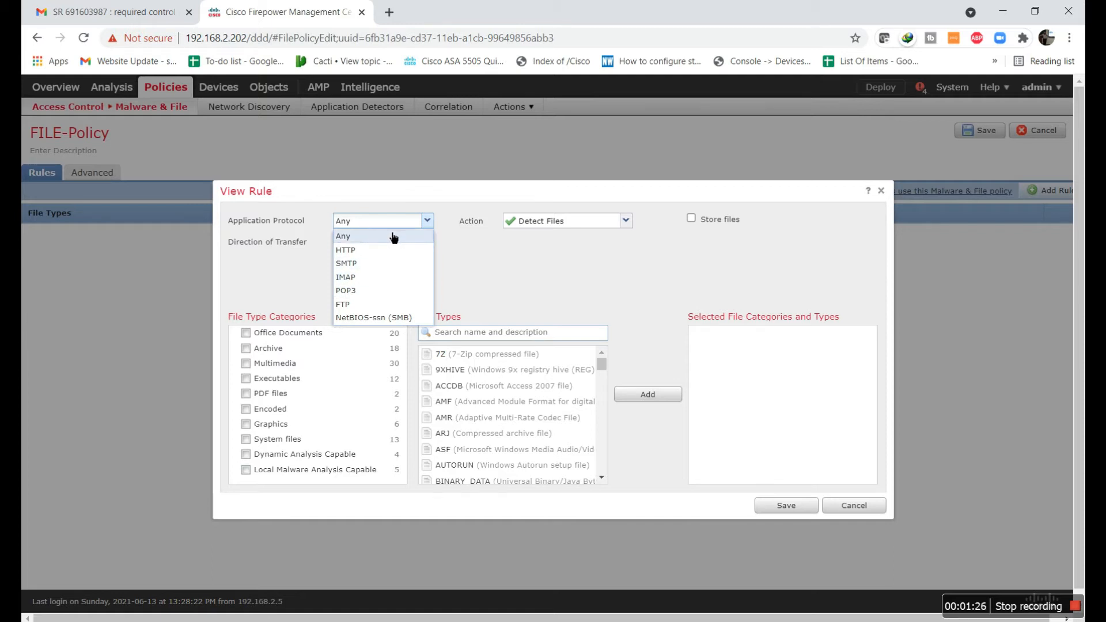
left_click(443, 253)
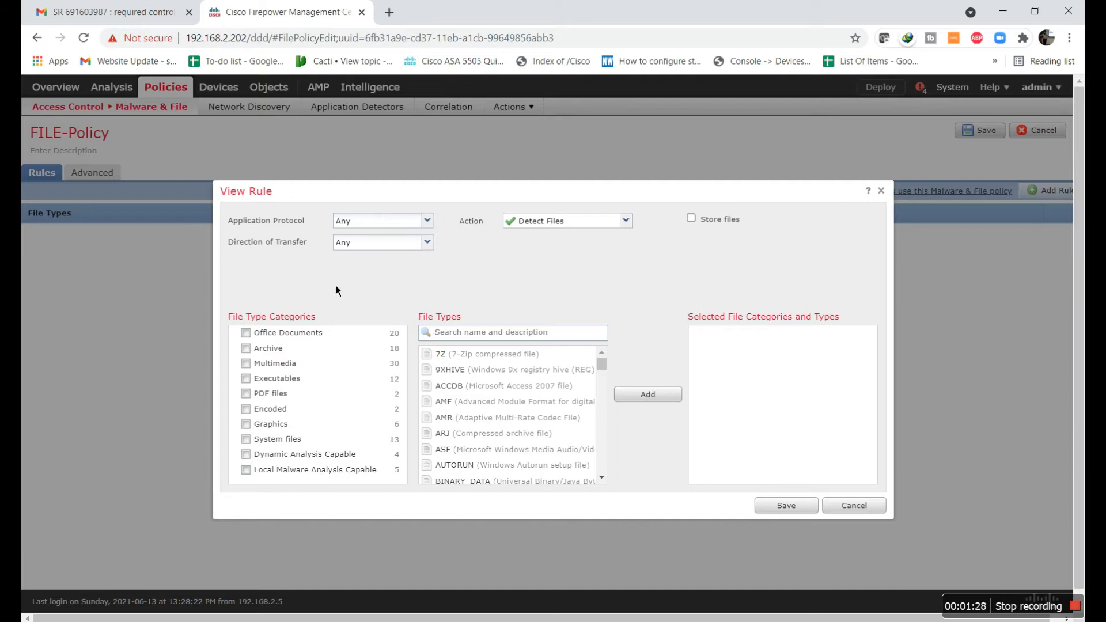
left_click(369, 257)
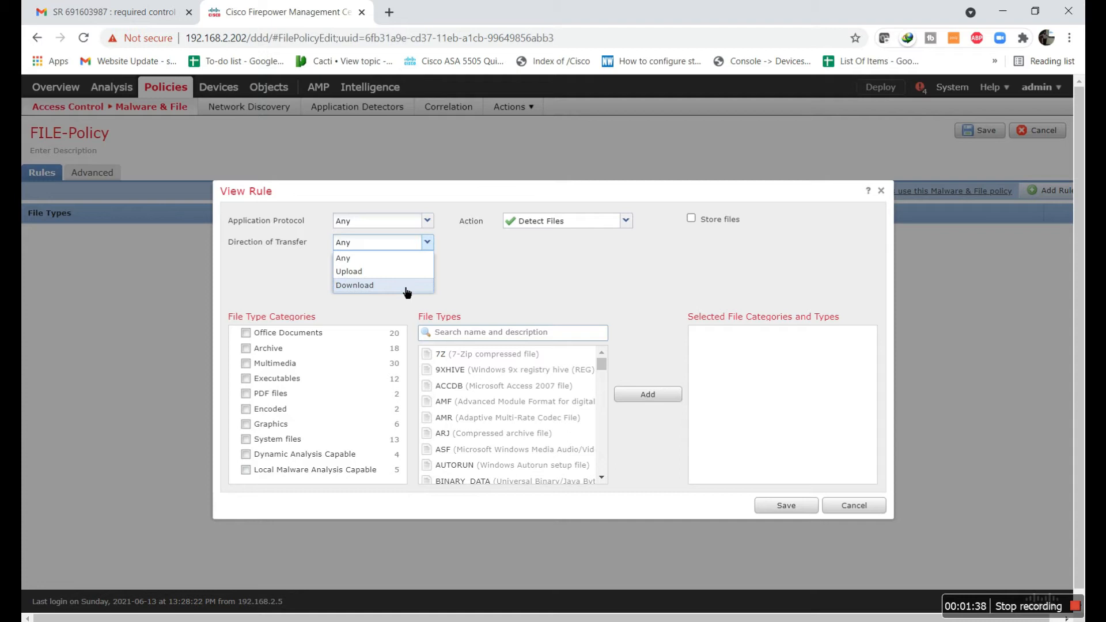
left_click(399, 259)
left_click(594, 224)
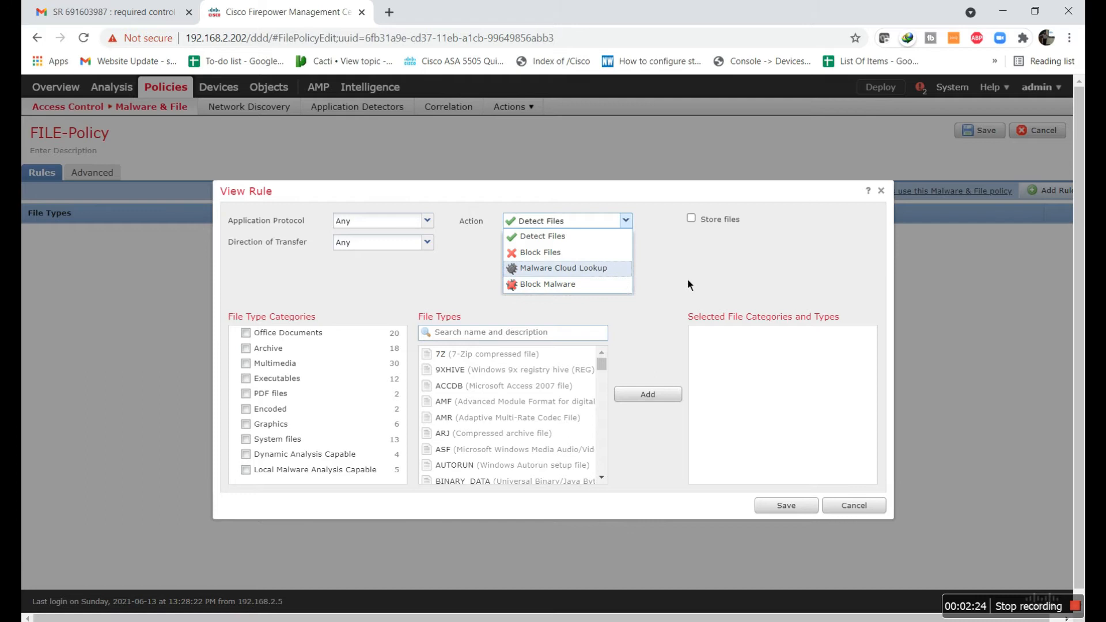
left_click(708, 240)
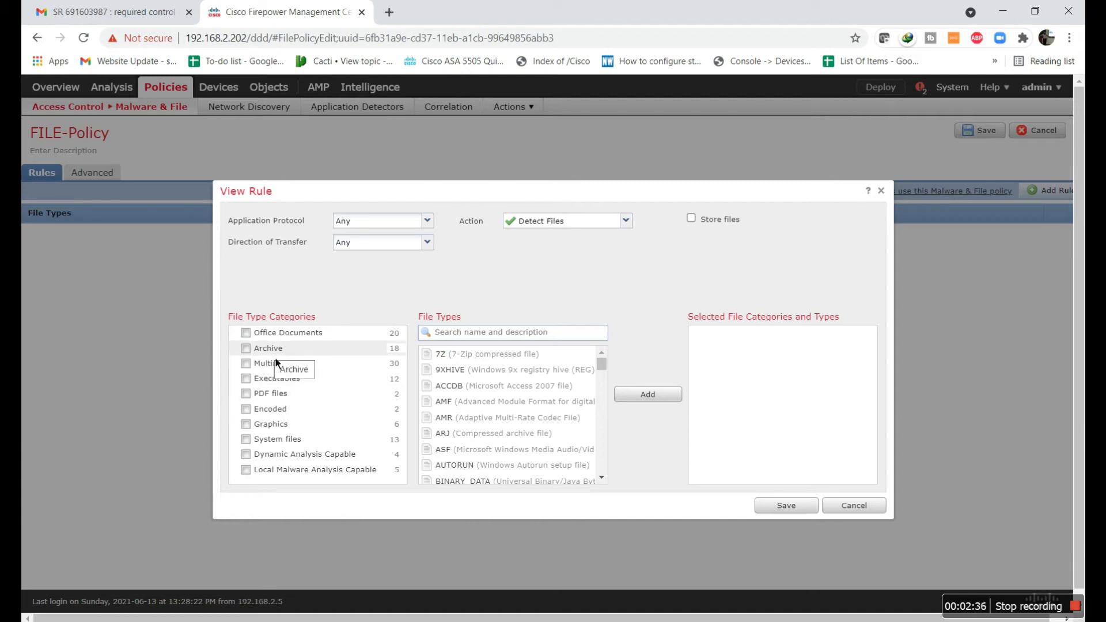
- Examine the file types contained in the Archive, PDF files and Multimedia categories
left_click(247, 349)
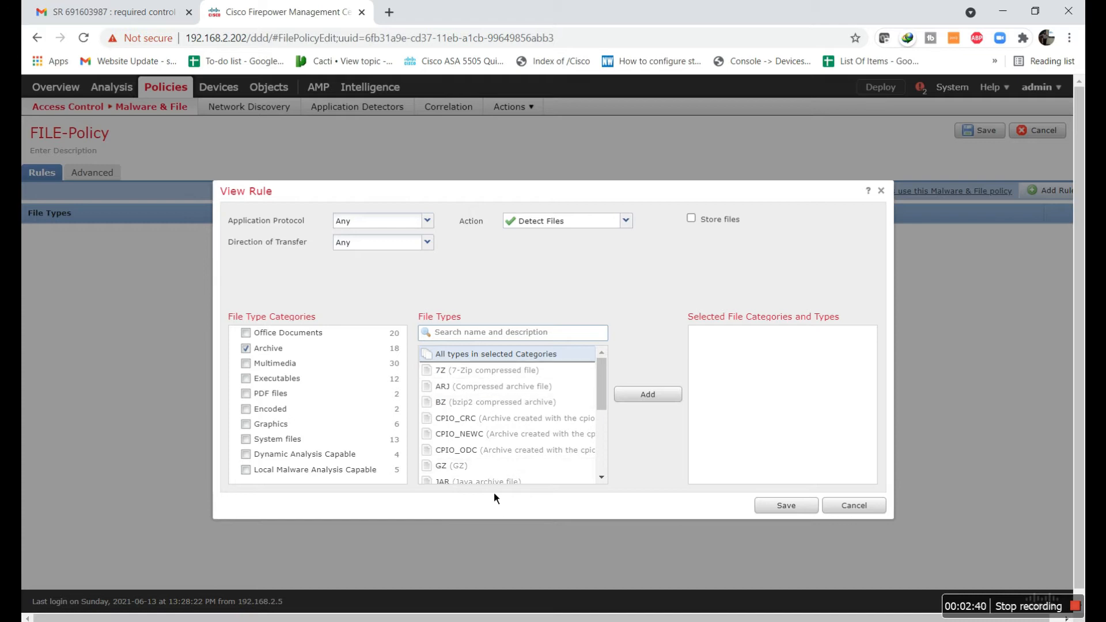
scroll(599, 403, "down", 1)
scroll(511, 403, "up", 1)
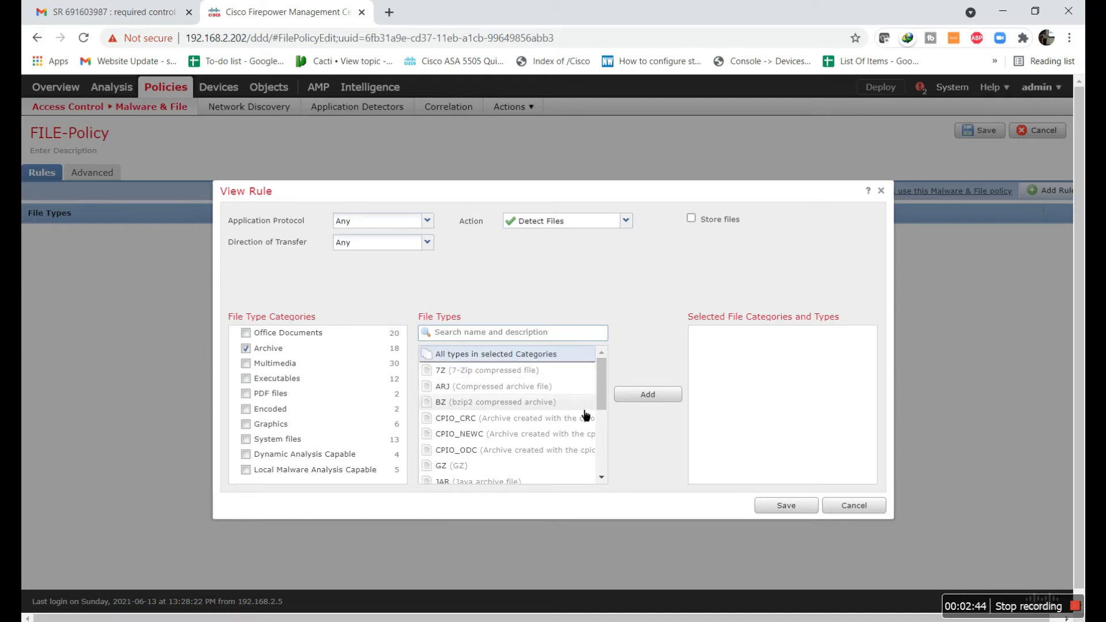
left_click_drag(606, 395, 601, 466)
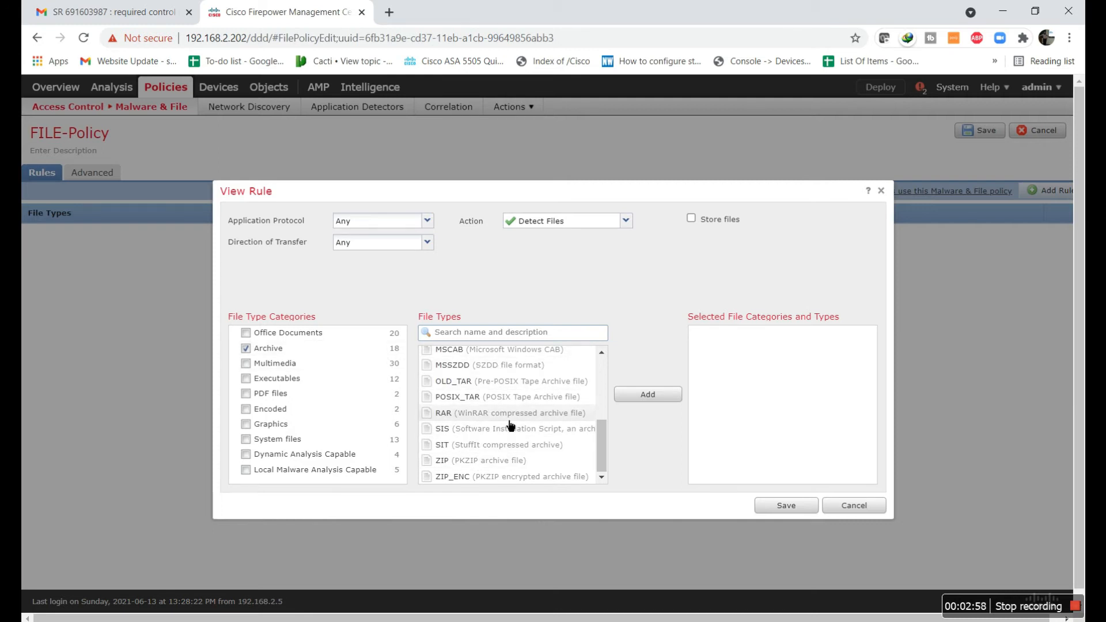
left_click(255, 349)
left_click(251, 397)
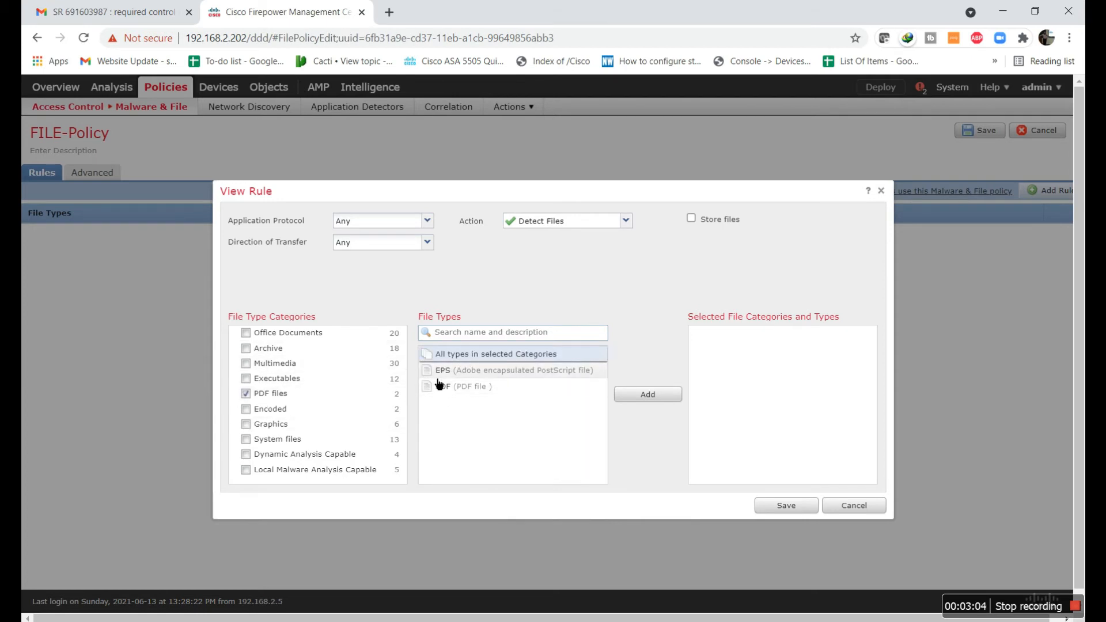
left_click(250, 394)
left_click(251, 364)
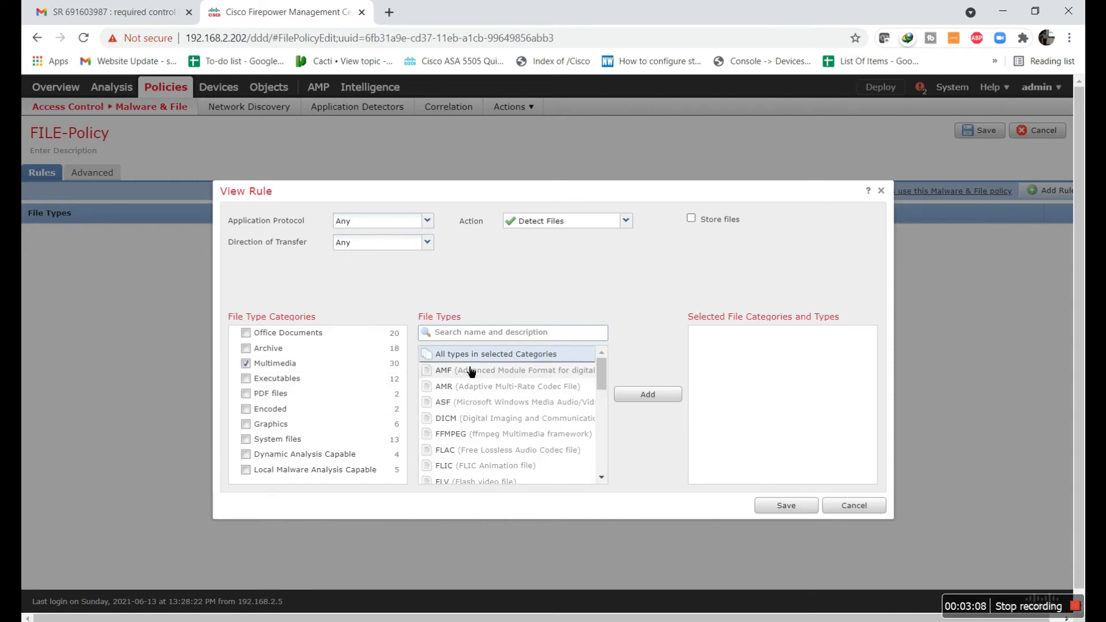
mouse_move(605, 391)
left_mouse_down()
mouse_move(604, 455)
mouse_move(596, 396)
left_mouse_up()
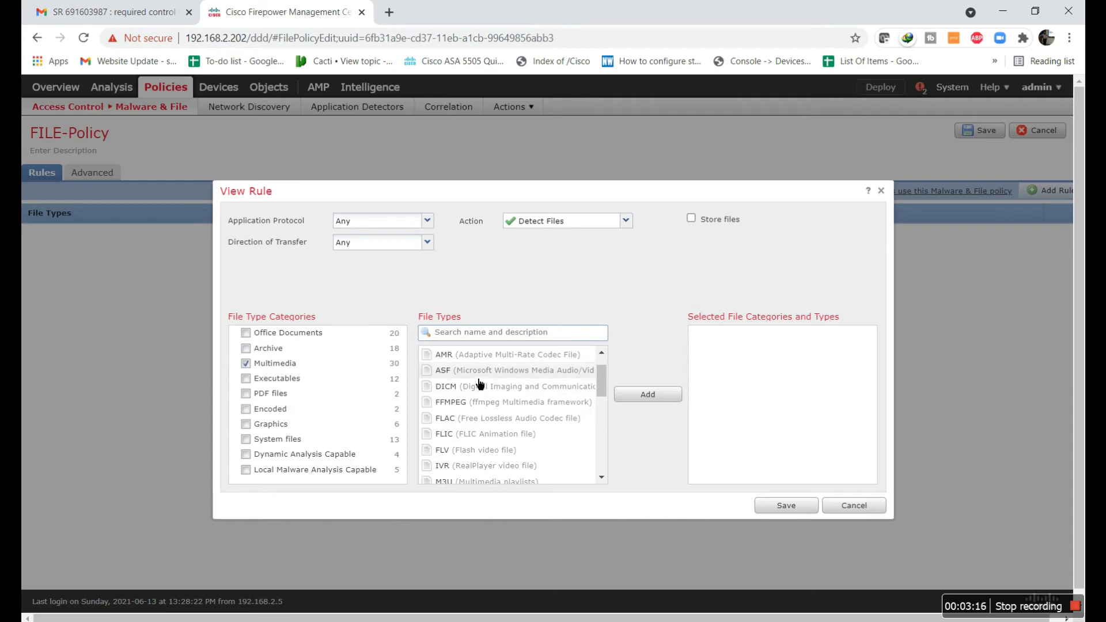
- Add the Executables category to the rule with Detect Files for any protocol and direction, and save the rule
left_click(252, 379)
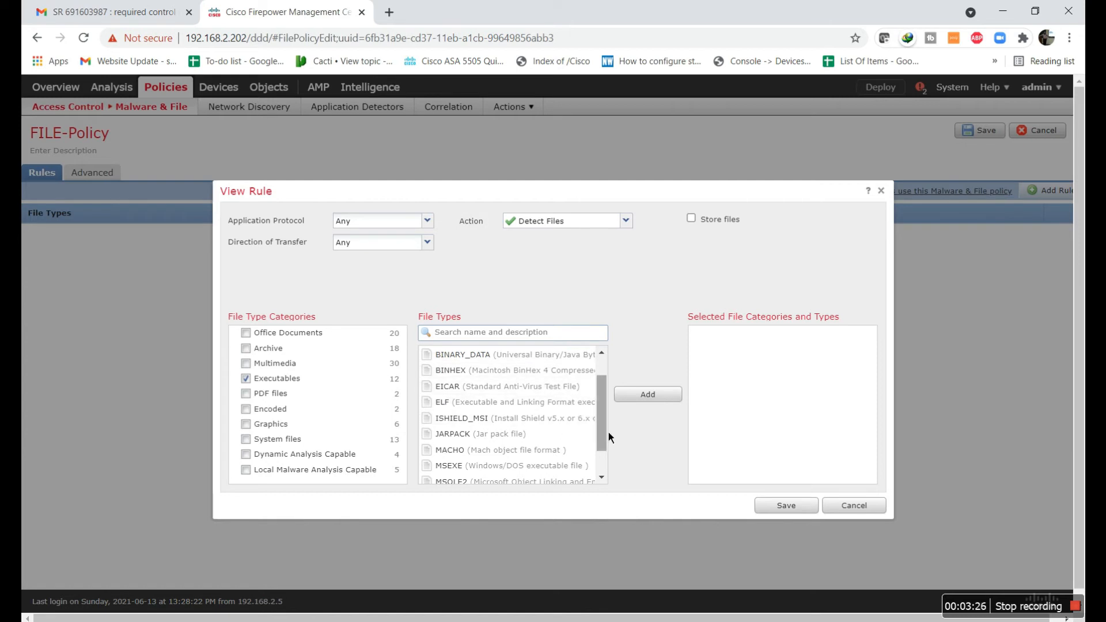
scroll(607, 432, "up", 1)
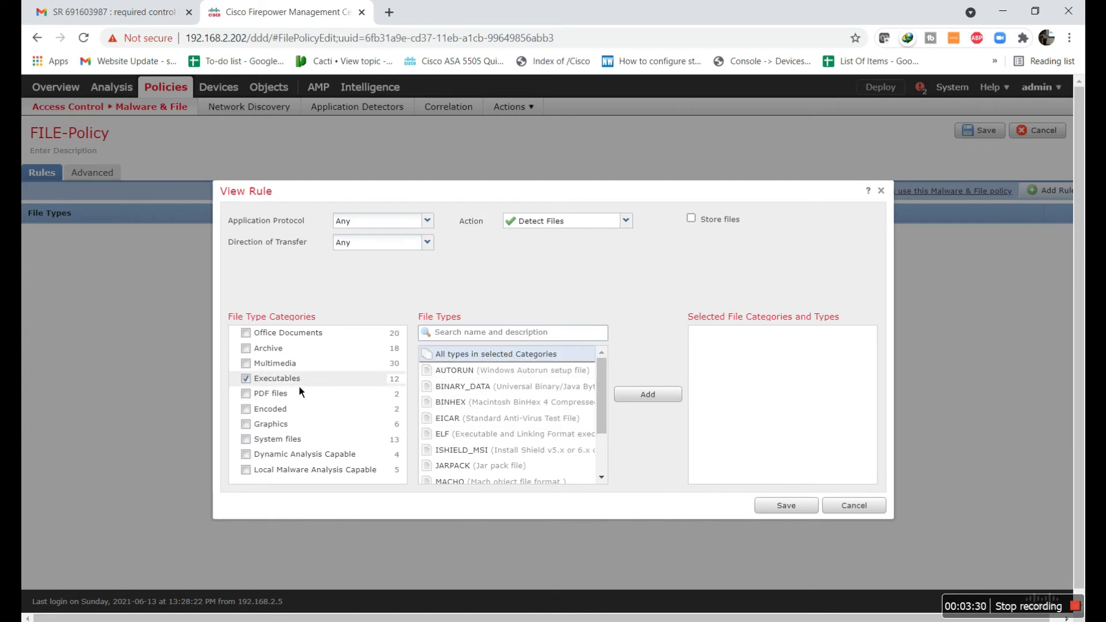
left_click(650, 398)
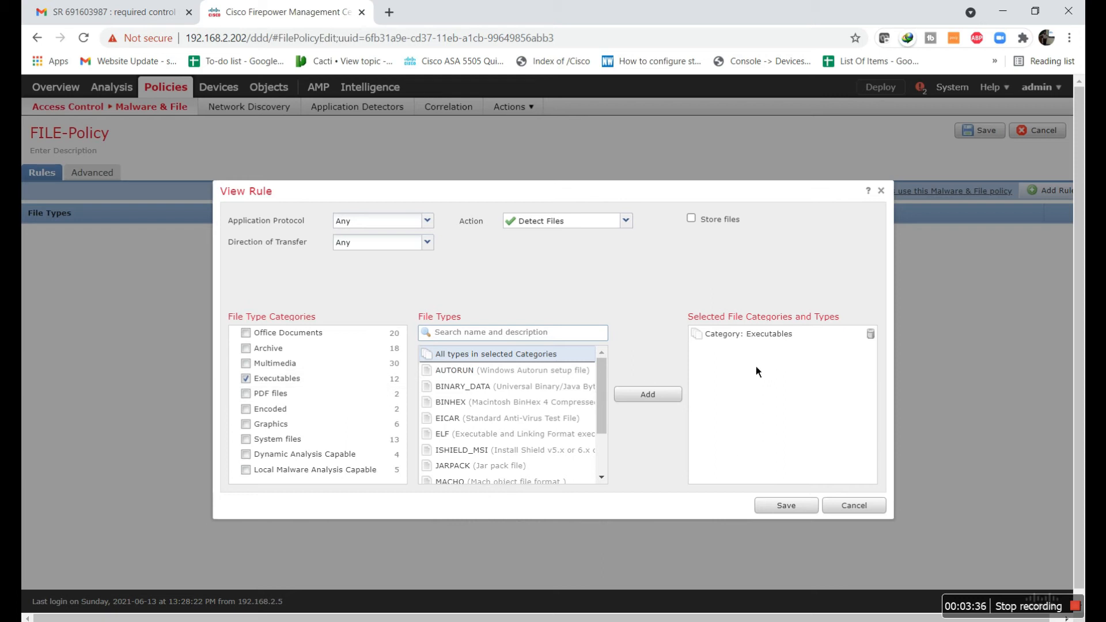
left_click(786, 507)
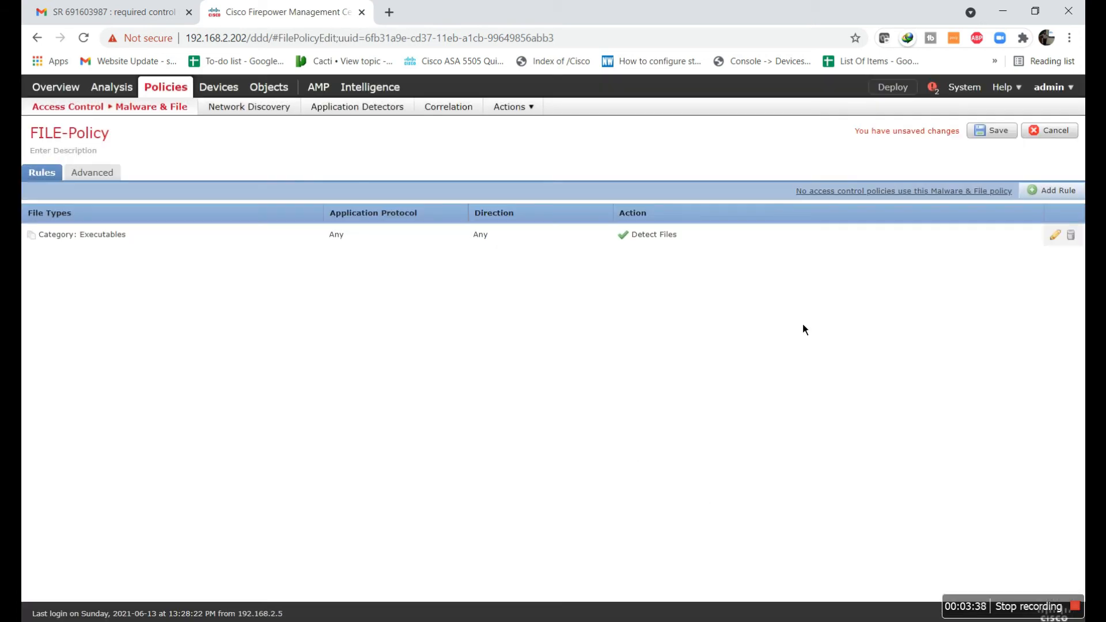
left_click(1058, 244)
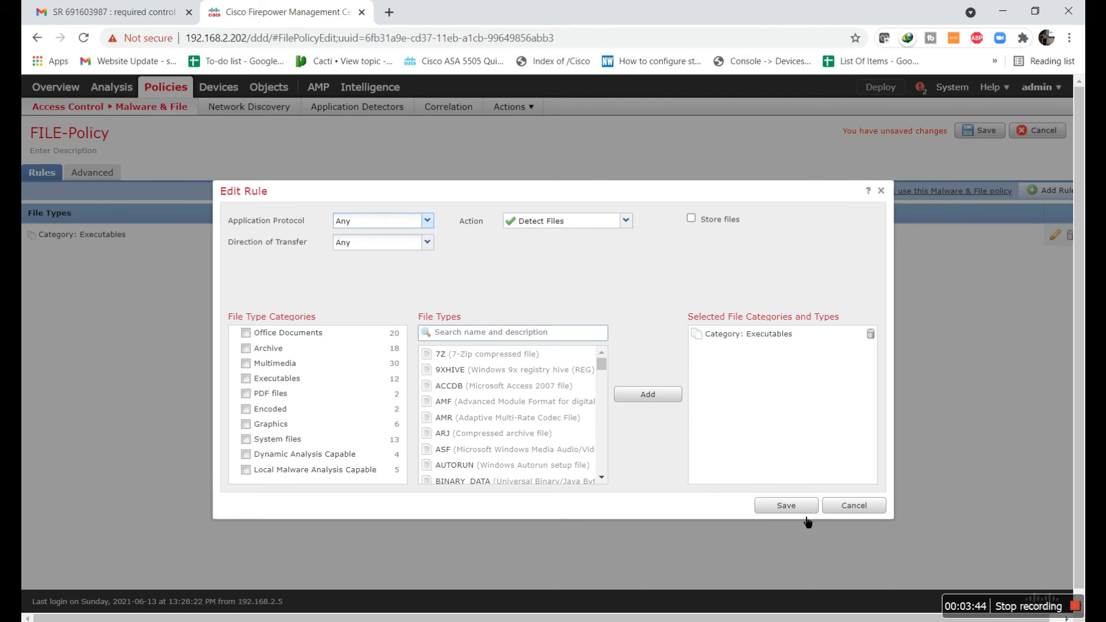
left_click(773, 503)
- Enable Inspect Archives and Block Encrypted Archives in the advanced settings, then save the file policy
left_click(100, 179)
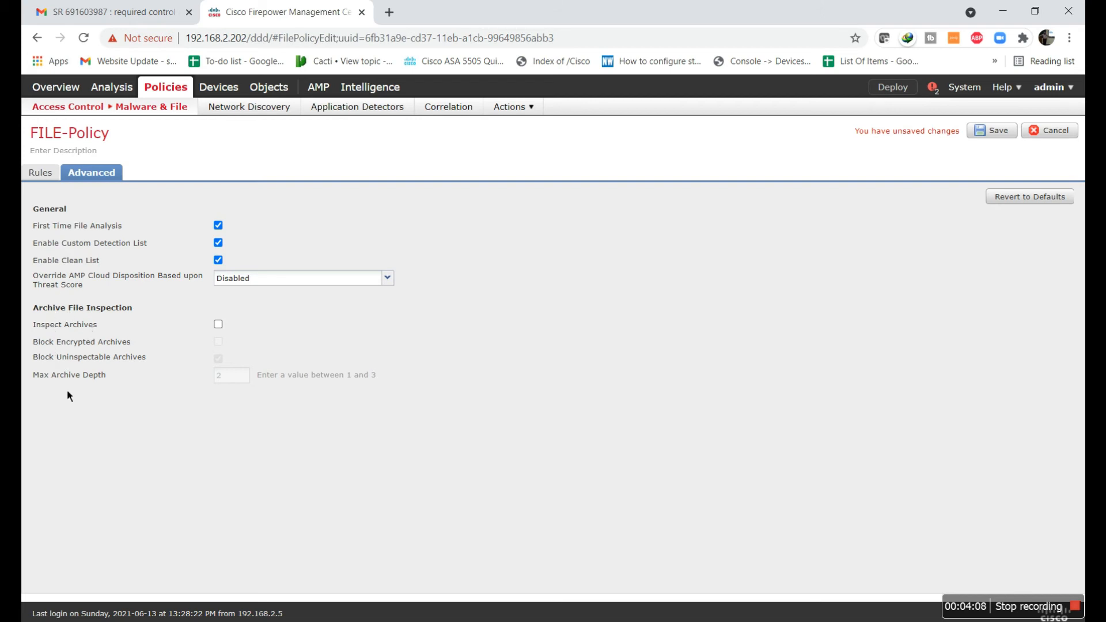
left_click(219, 331)
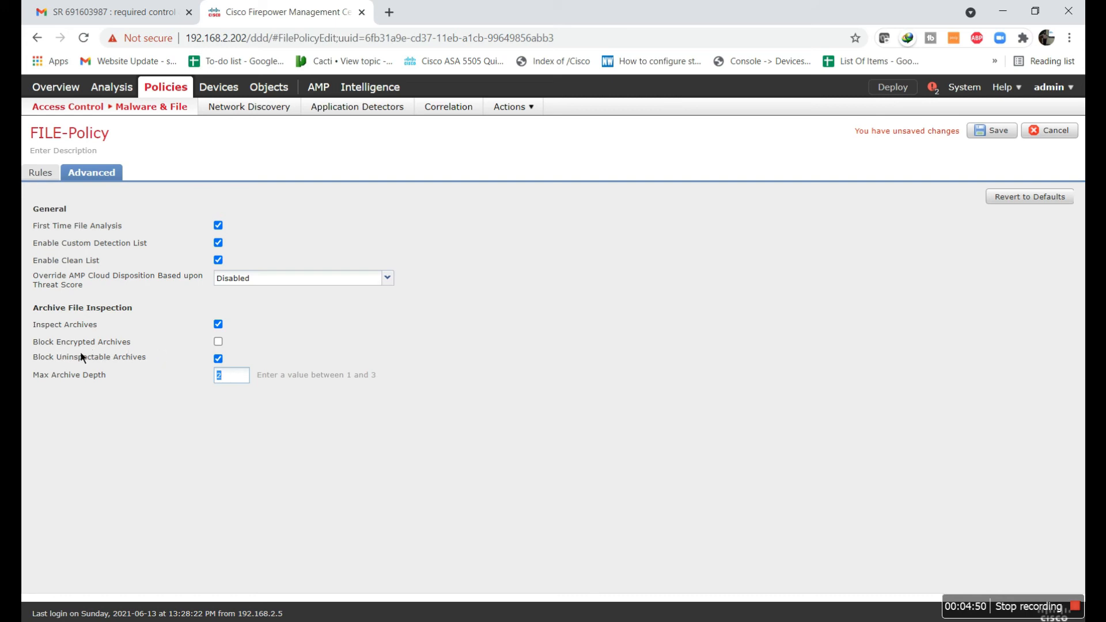
left_click(218, 342)
left_click(999, 135)
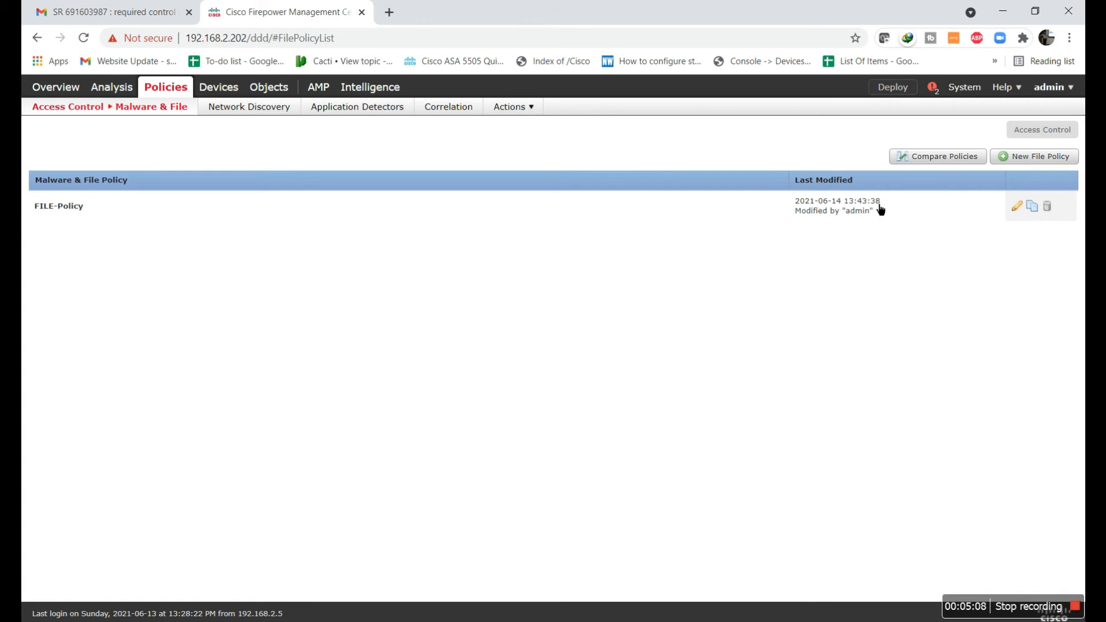
left_click(1034, 209)
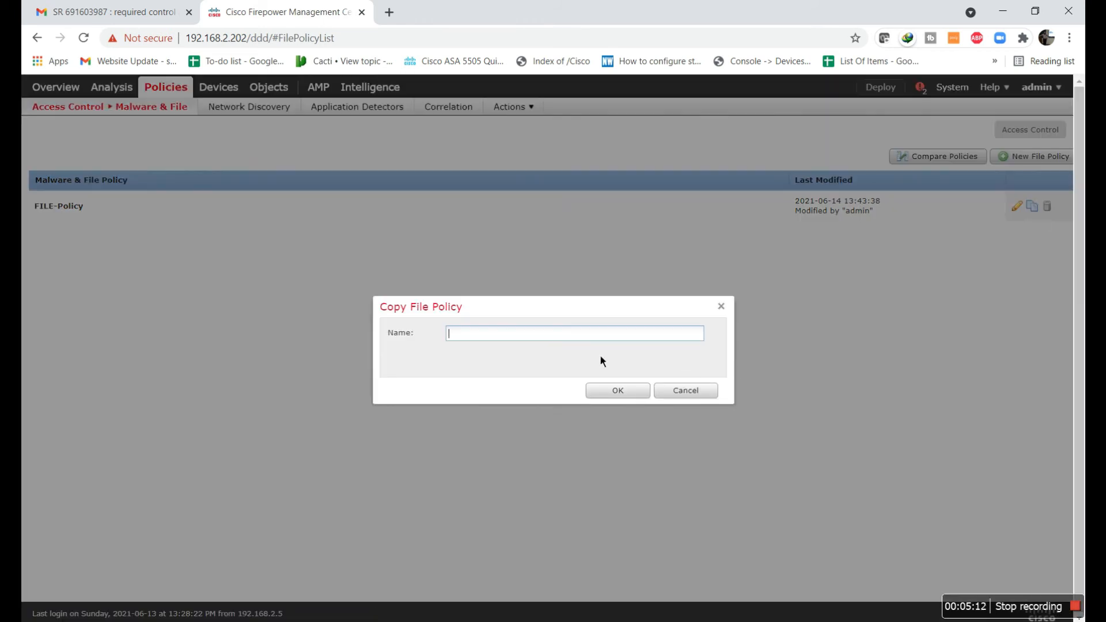
left_click(702, 396)
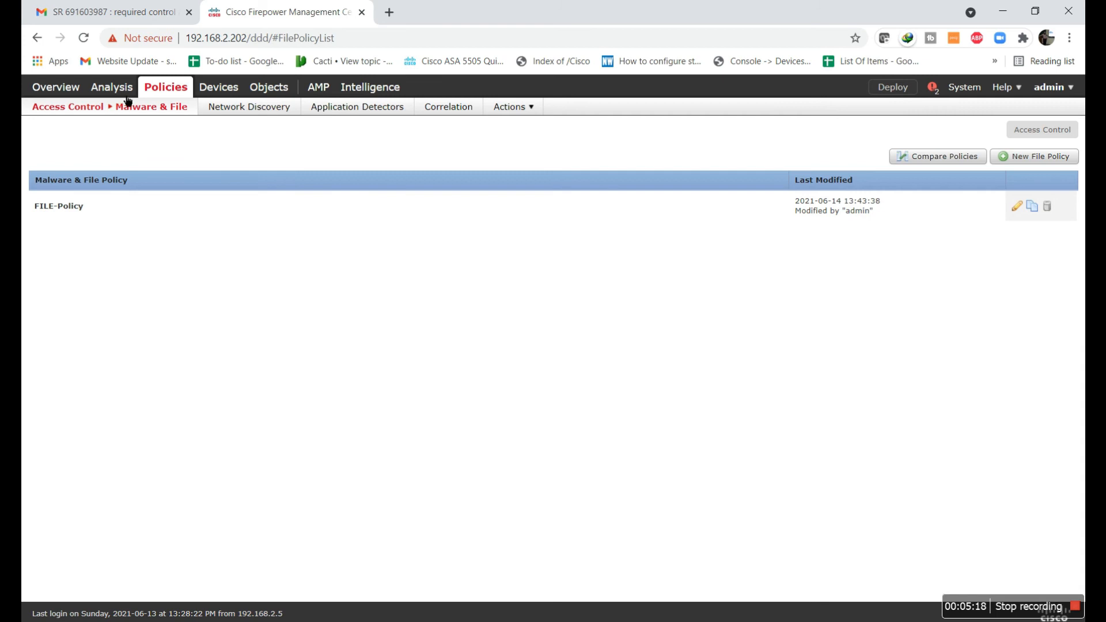
- Open the IT-World-By-Shoaib access control policy and view the facebook-Deny-10 rule's inspection settings
mouse_move(154, 102)
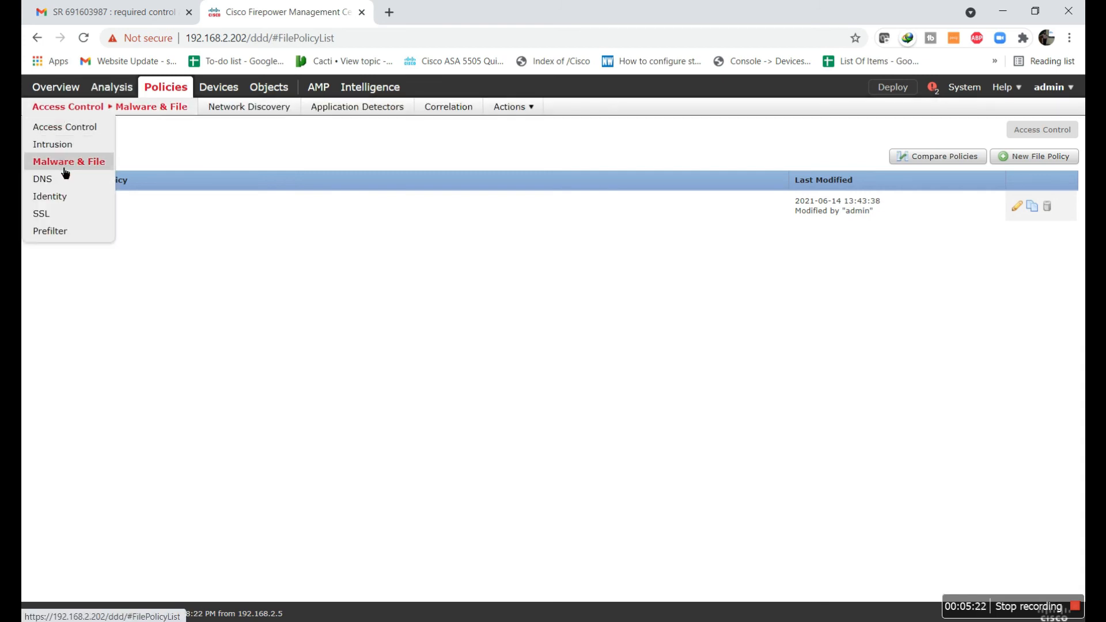
left_click(69, 132)
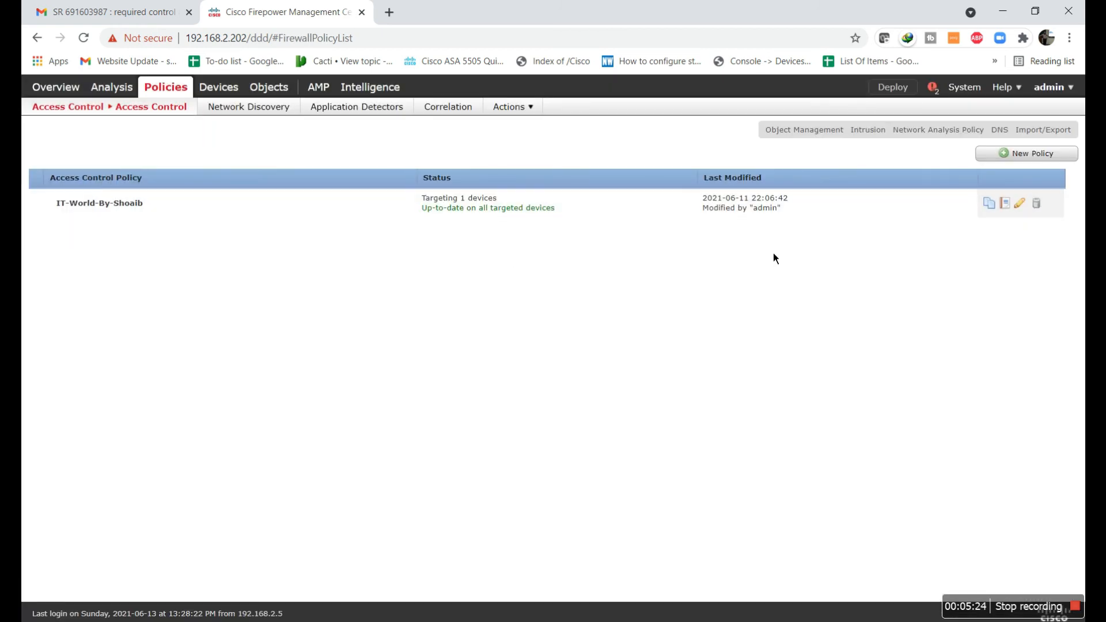
left_click(1020, 203)
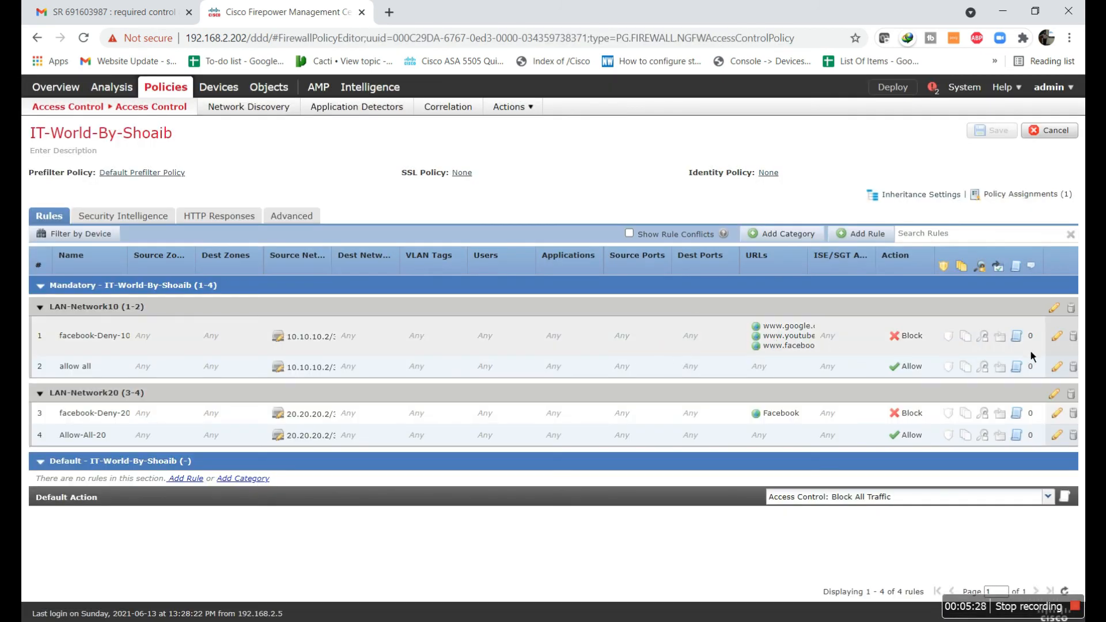
left_click(972, 347)
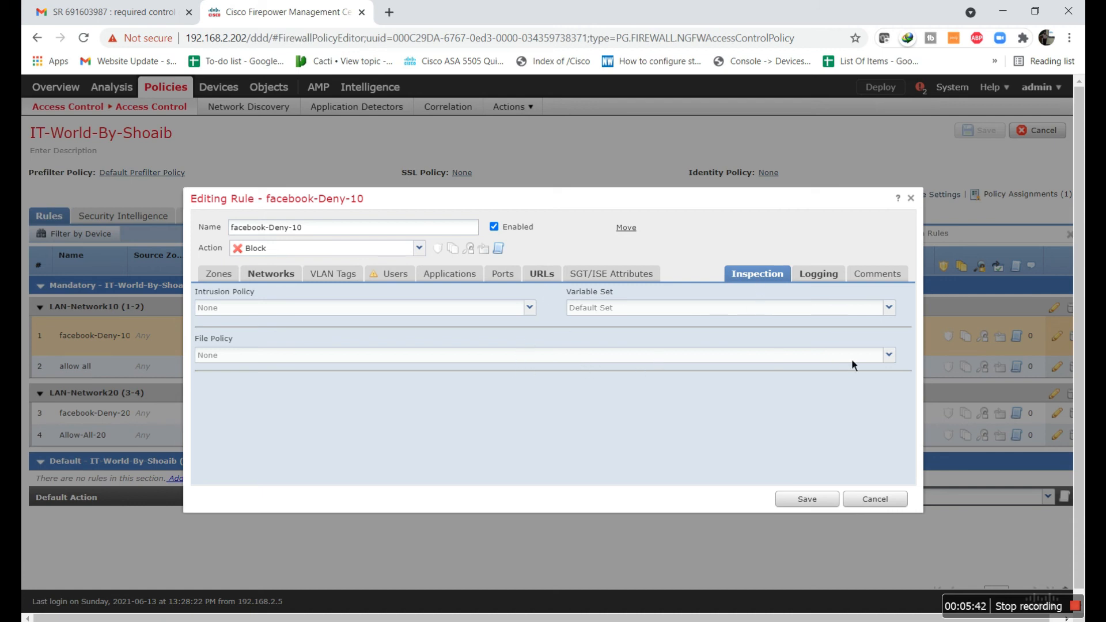
double_click(880, 368)
left_click(875, 498)
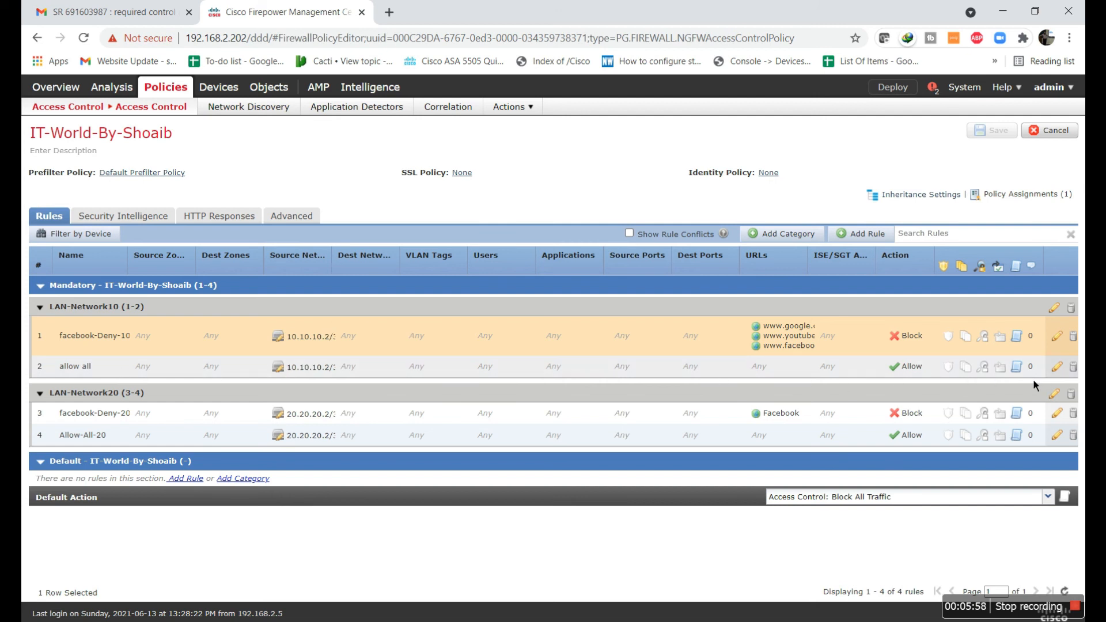
- Set FILE-Policy as the file policy of the allow all rule and save the access control policy
double_click(975, 375)
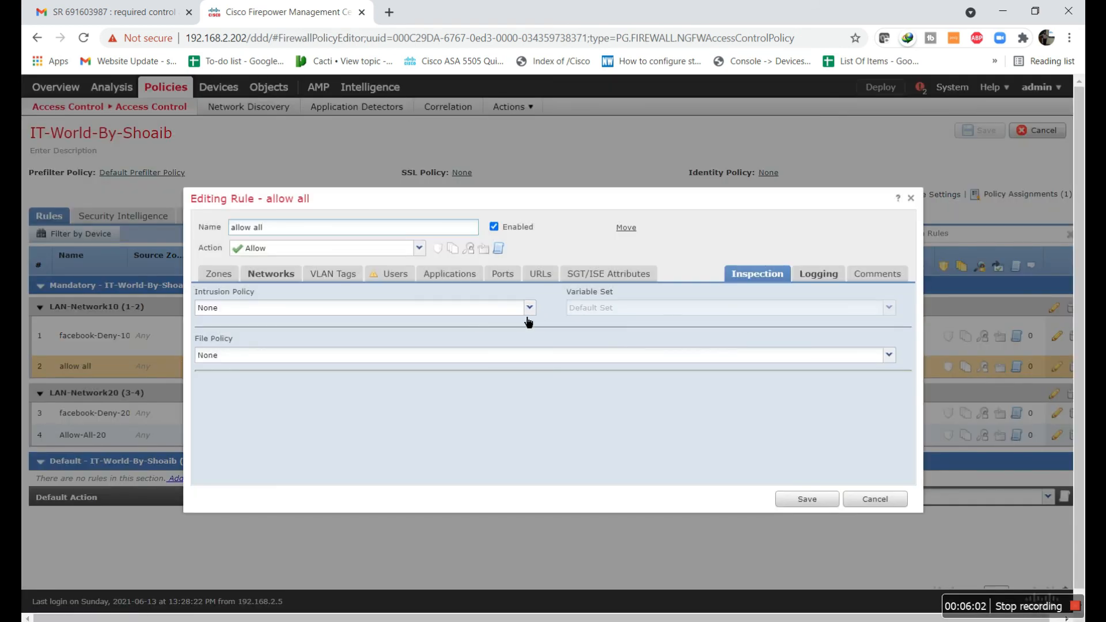
left_click(538, 317)
left_click(530, 310)
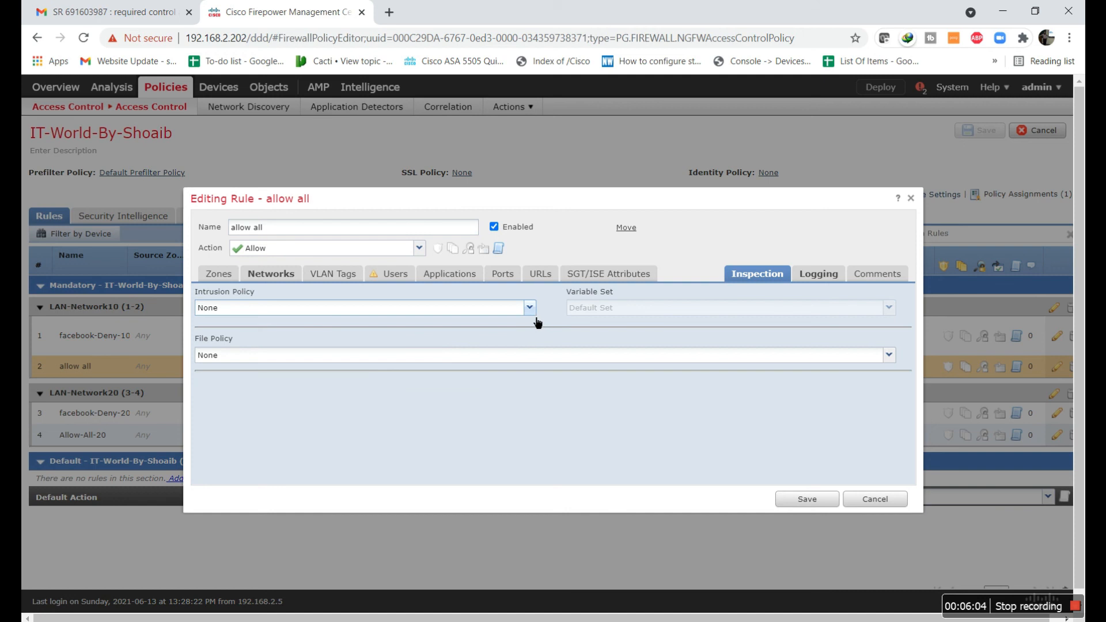
left_click(498, 357)
left_click(216, 385)
left_click(807, 500)
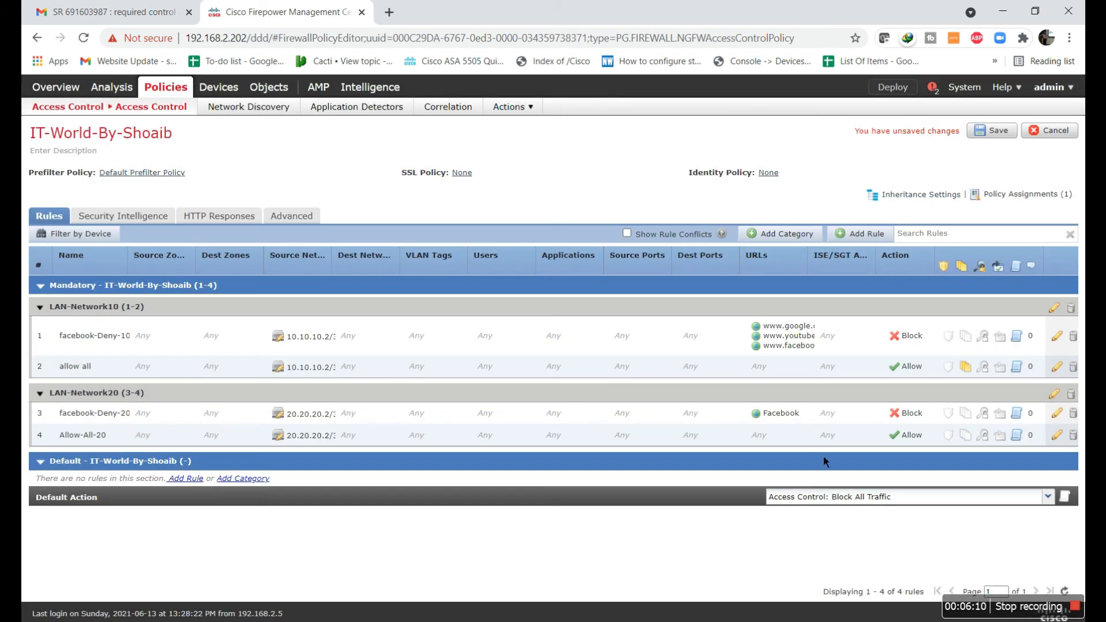
left_click(992, 130)
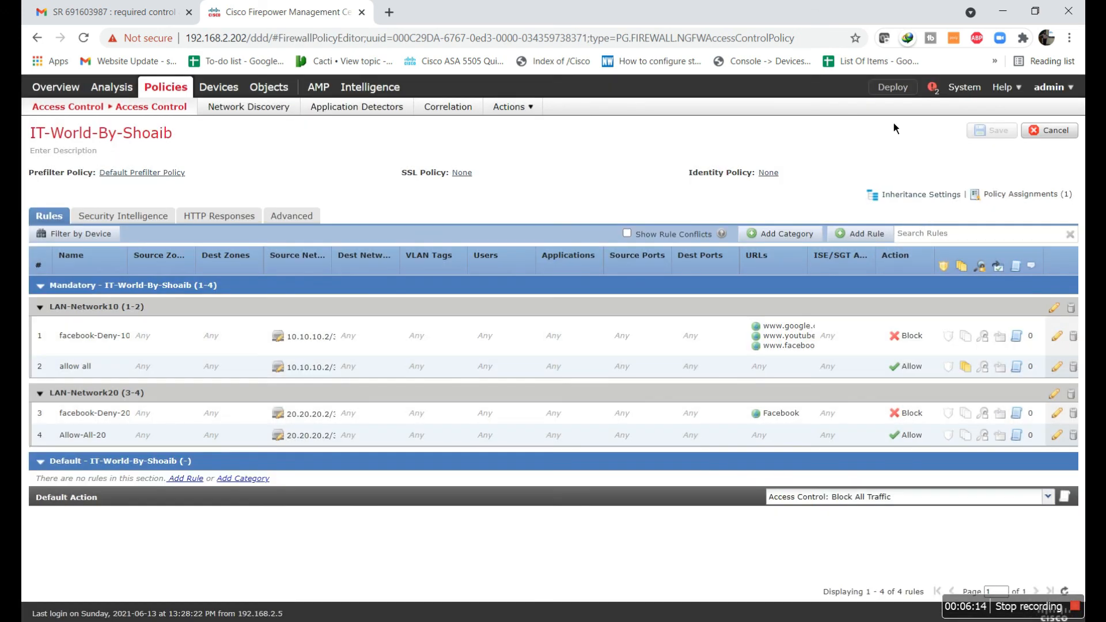
- Deploy the policies to the ASA5506 device
left_click(893, 88)
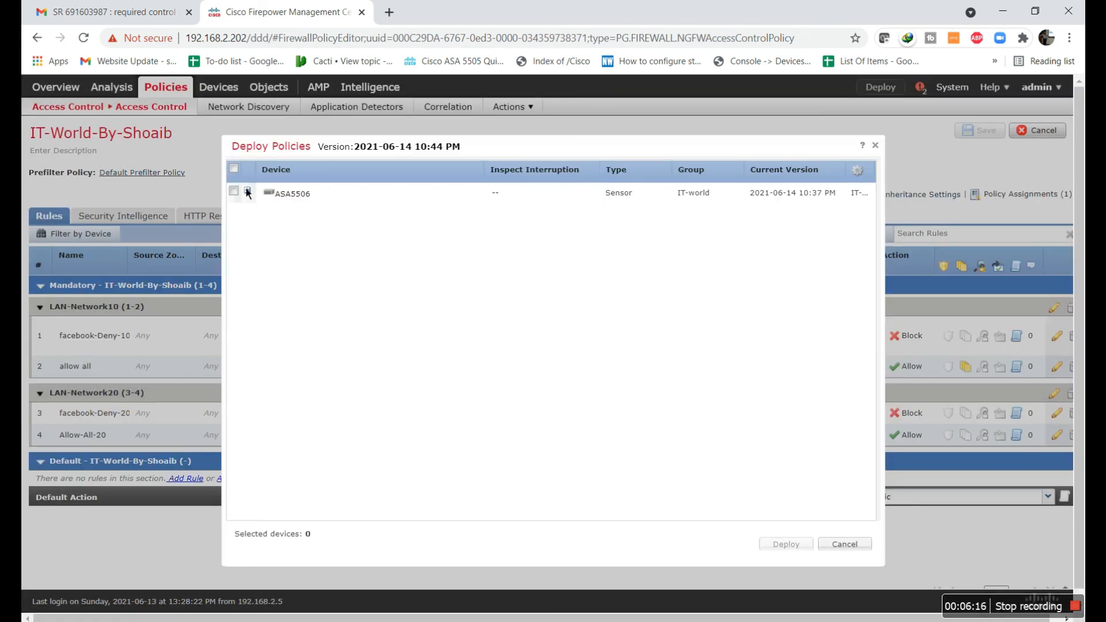
left_click(233, 191)
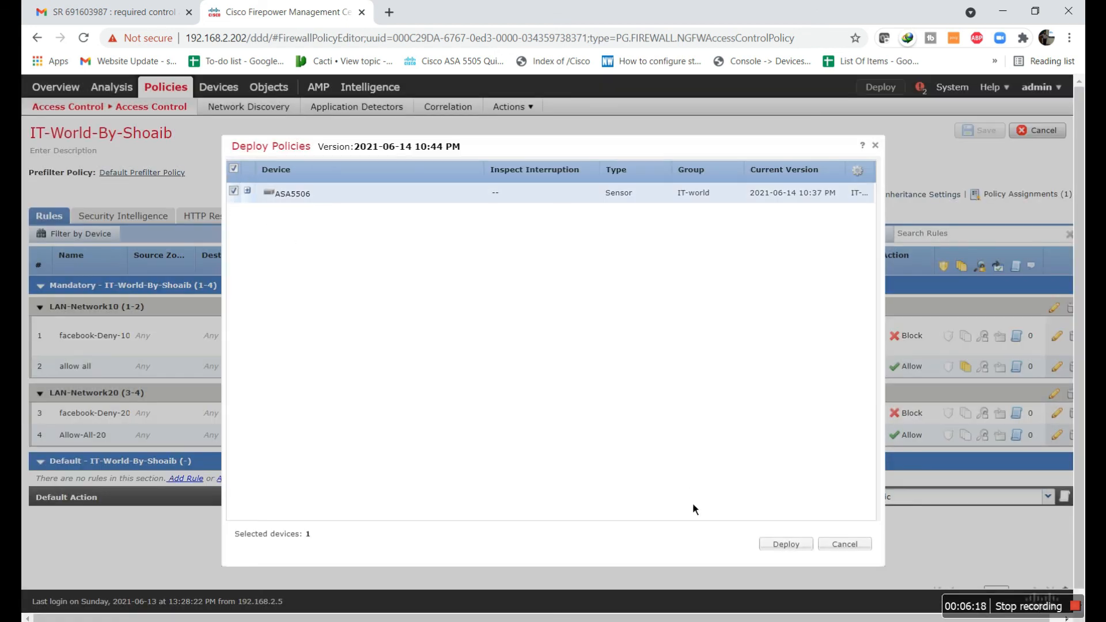
left_click(792, 548)
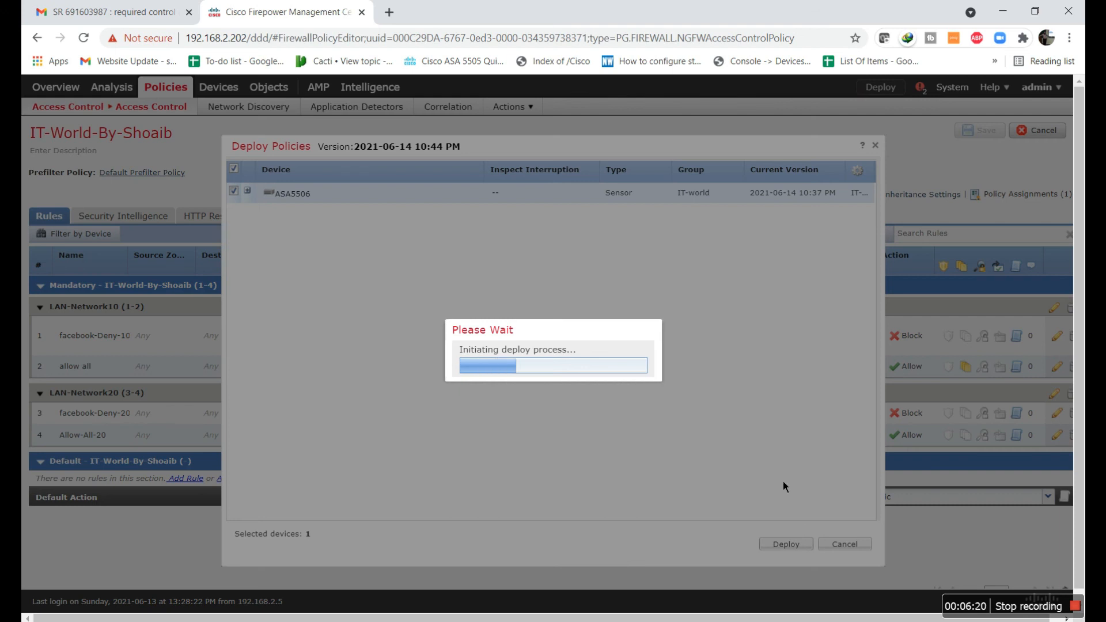